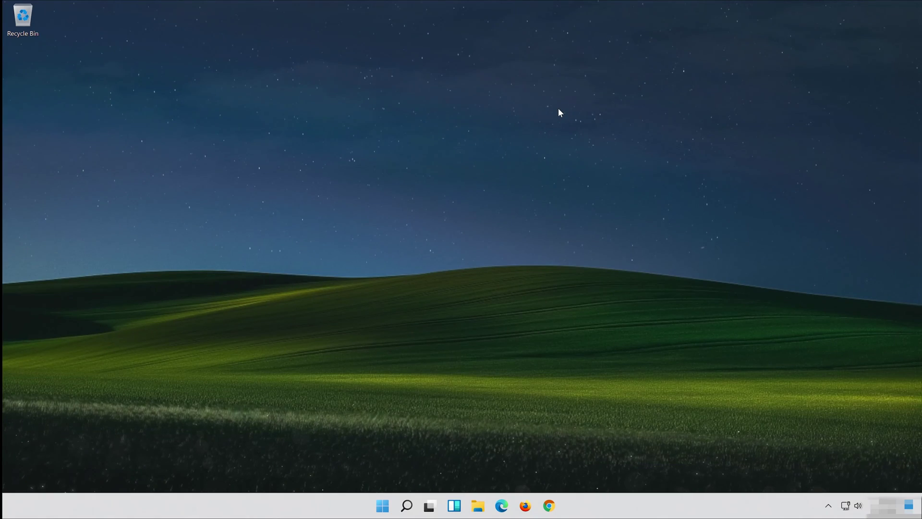
Search cmd from Start and launch Command Prompt as administrator, approving the UAC prompt.
{"action": "key", "text": "super"}
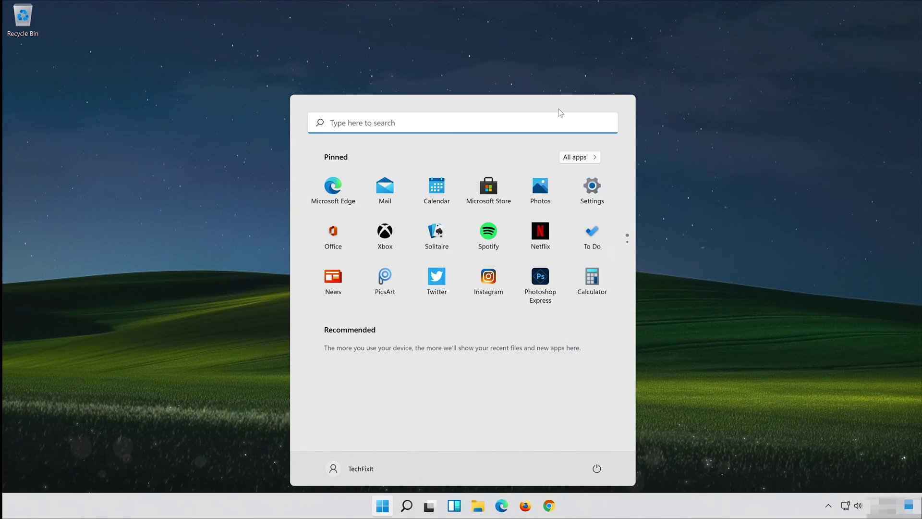
{"action": "type", "text": "cmd"}
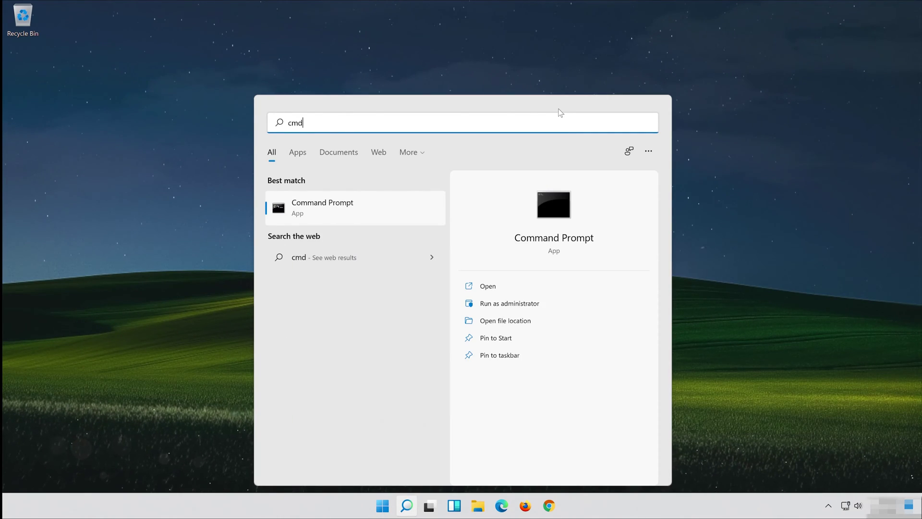
{"action": "right_click", "coordinate": [311, 207]}
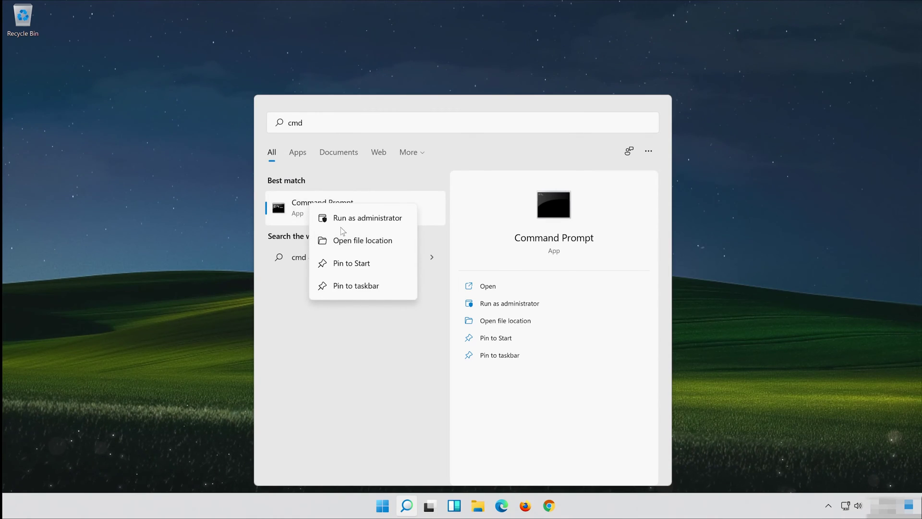
{"action": "left_click", "coordinate": [375, 219]}
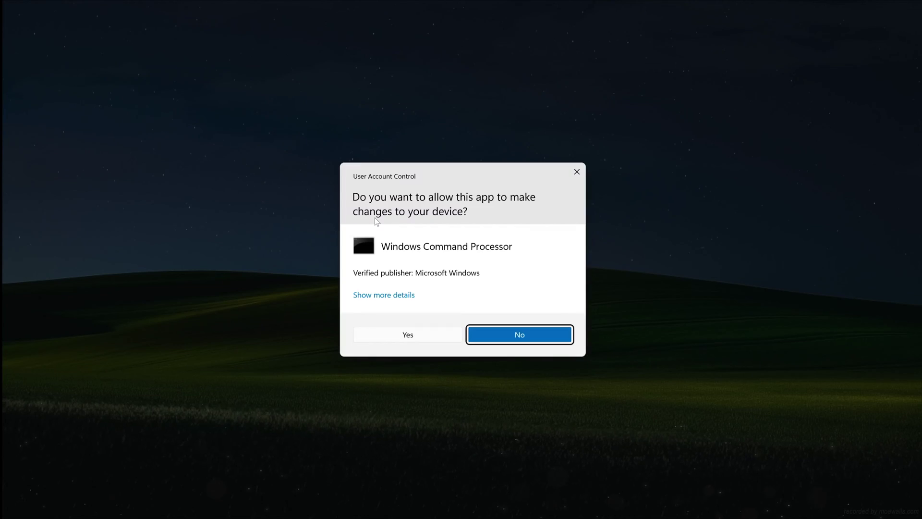
{"action": "left_click", "coordinate": [400, 336]}
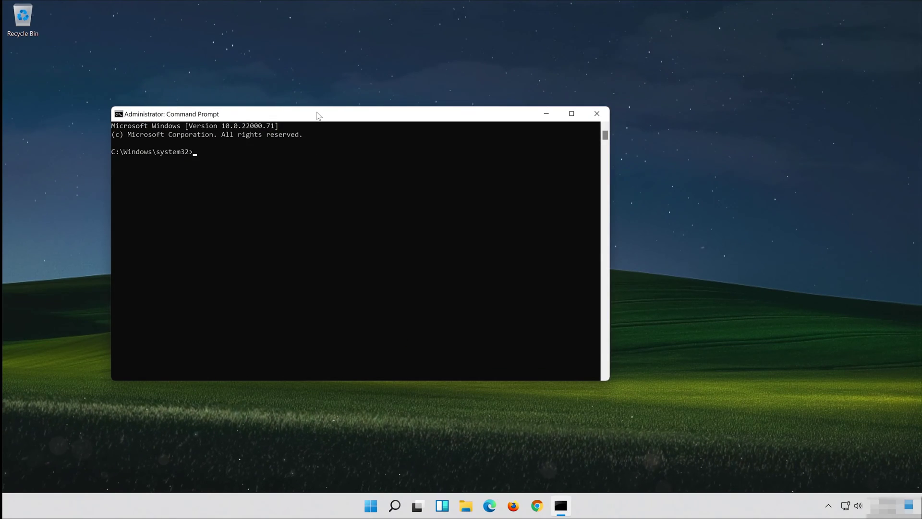
Move the Command Prompt window right and run sfc /scannow.
{"action": "left_click_drag", "start_coordinate": [317, 116], "coordinate": [461, 117]}
{"action": "type", "text": "sf"}
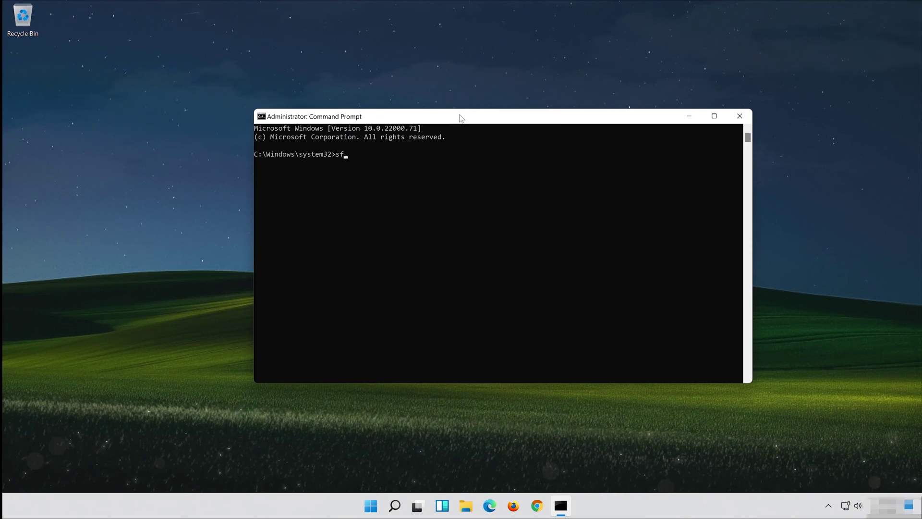
{"action": "type", "text": "c"}
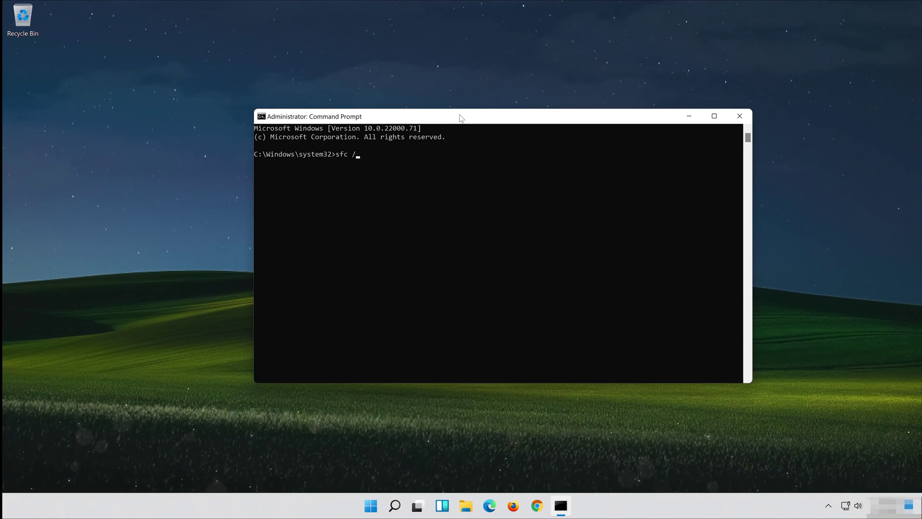
{"action": "type", "text": " /scan"}
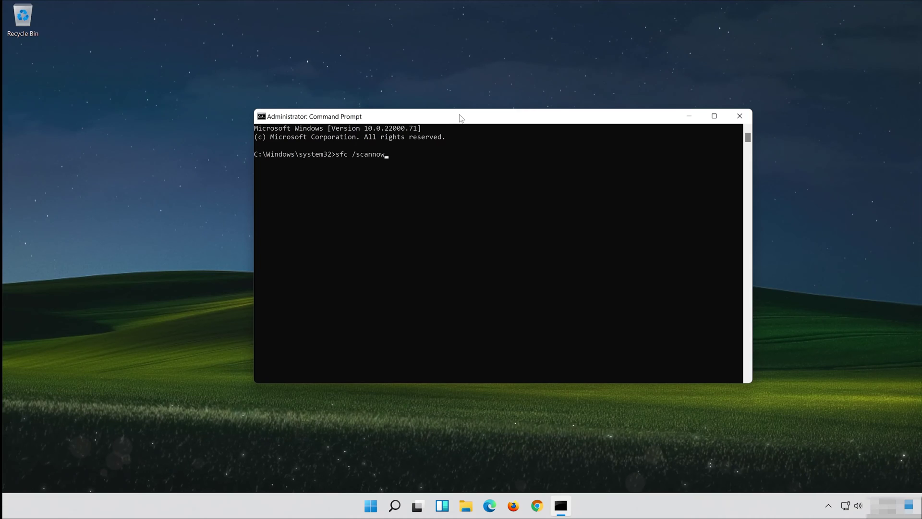
{"action": "type", "text": "now"}
{"action": "key", "text": "Return"}
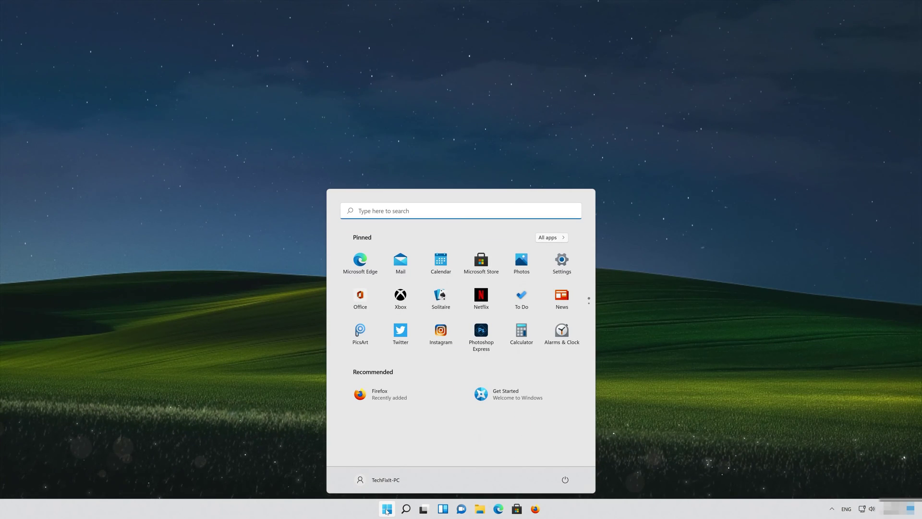
Search 'device manager' from Start and open Device Manager.
{"action": "type", "text": "device mana"}
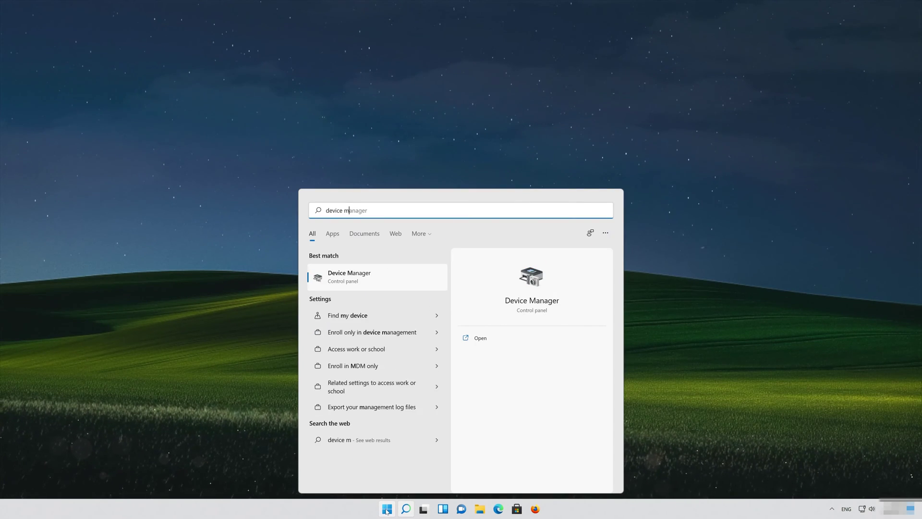
{"action": "type", "text": "ger"}
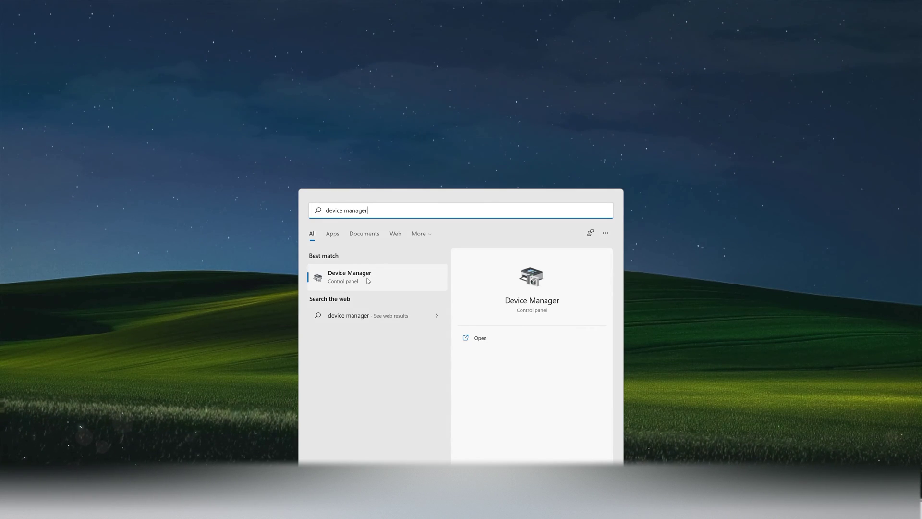
{"action": "left_click", "coordinate": [368, 280]}
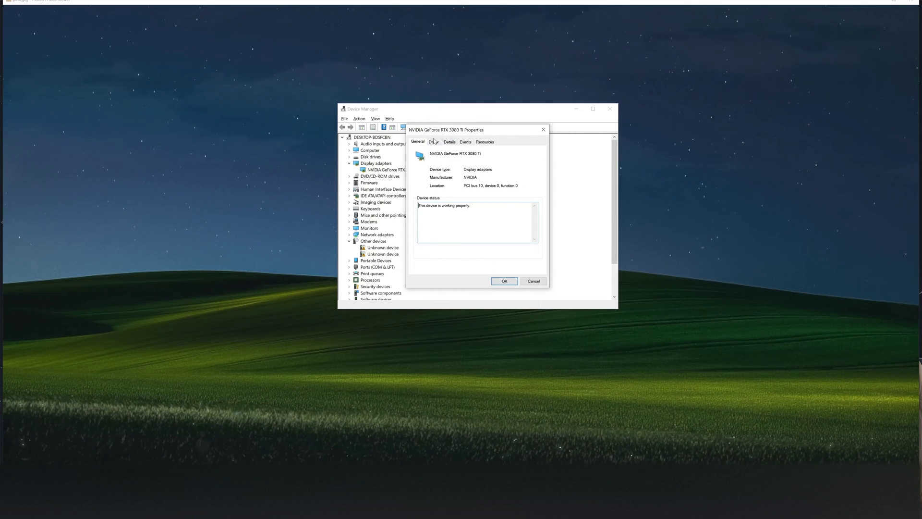
Search automatically for an NVIDIA GeForce RTX 3080 Ti driver update; the best driver is already installed.
{"action": "left_click", "coordinate": [434, 142]}
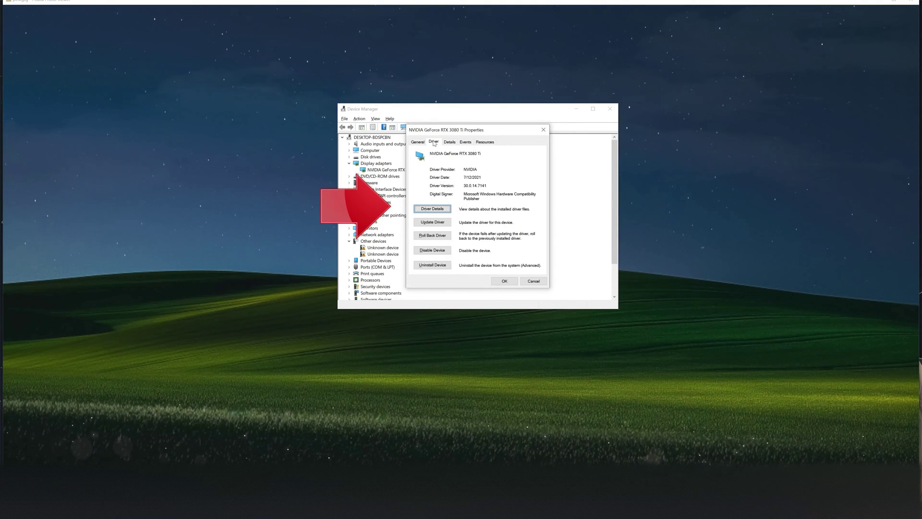
{"action": "left_click", "coordinate": [423, 223]}
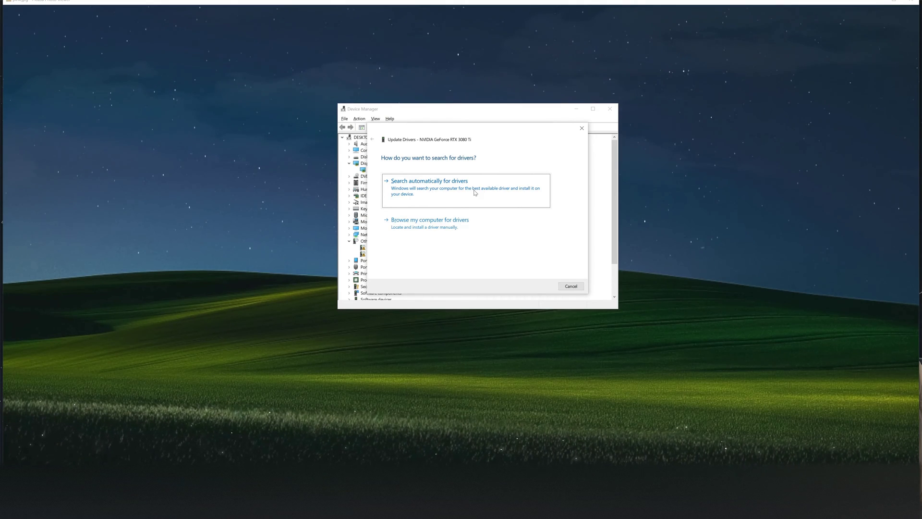
{"action": "left_click", "coordinate": [444, 196]}
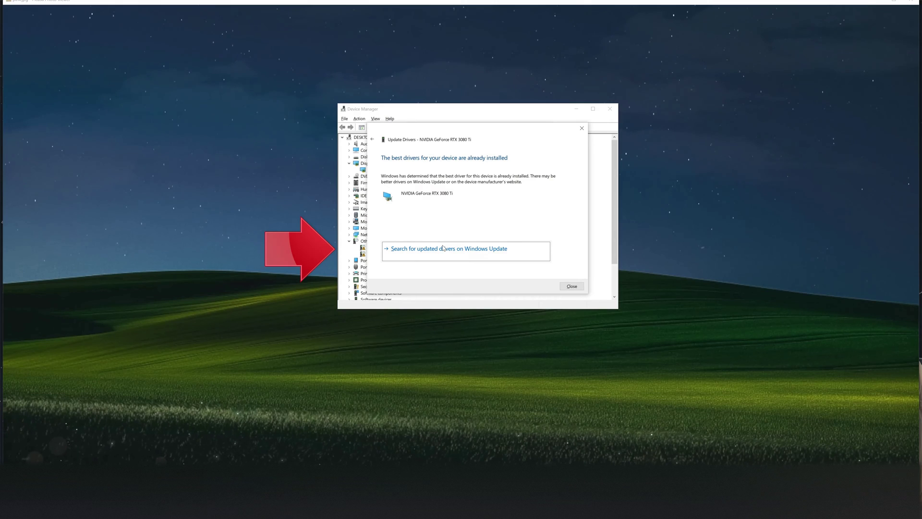
{"action": "left_click", "coordinate": [571, 286]}
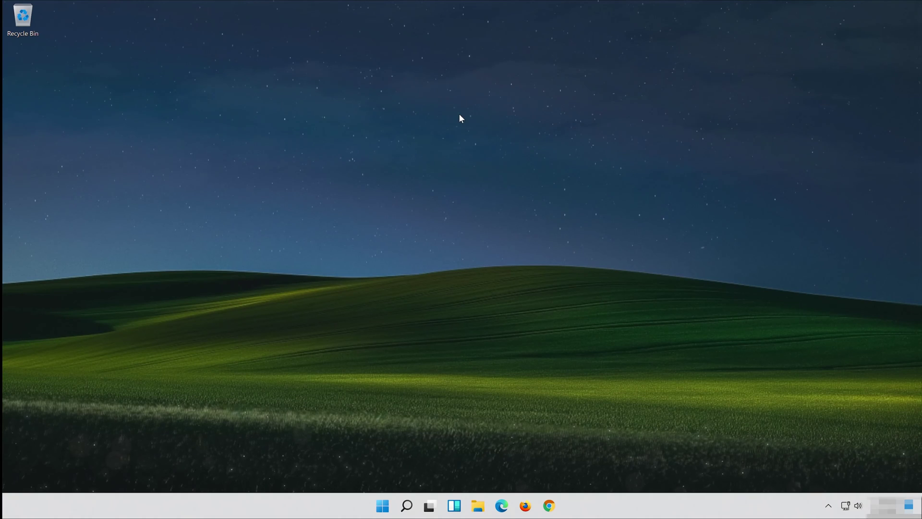
Search cmd from Start and run another Command Prompt as administrator.
{"action": "left_click", "coordinate": [382, 512]}
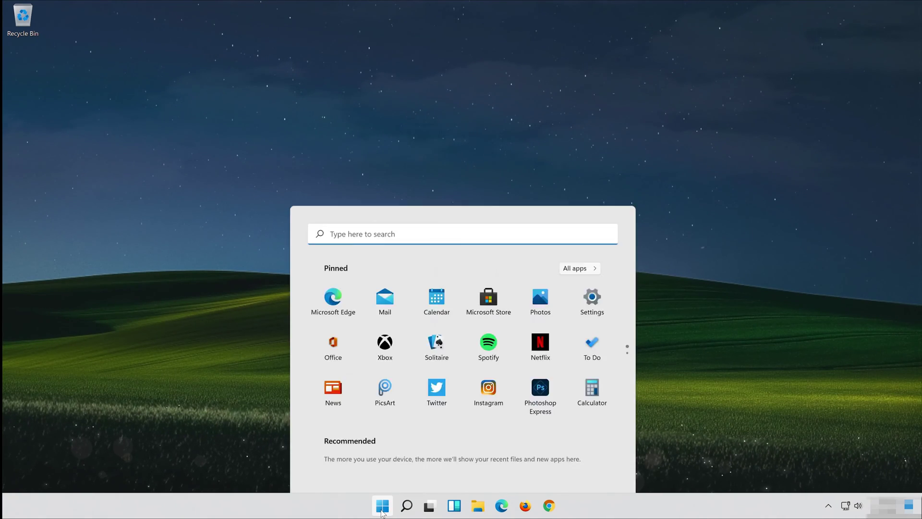
{"action": "left_click", "coordinate": [382, 511]}
{"action": "left_click", "coordinate": [383, 512]}
{"action": "type", "text": "cmd"}
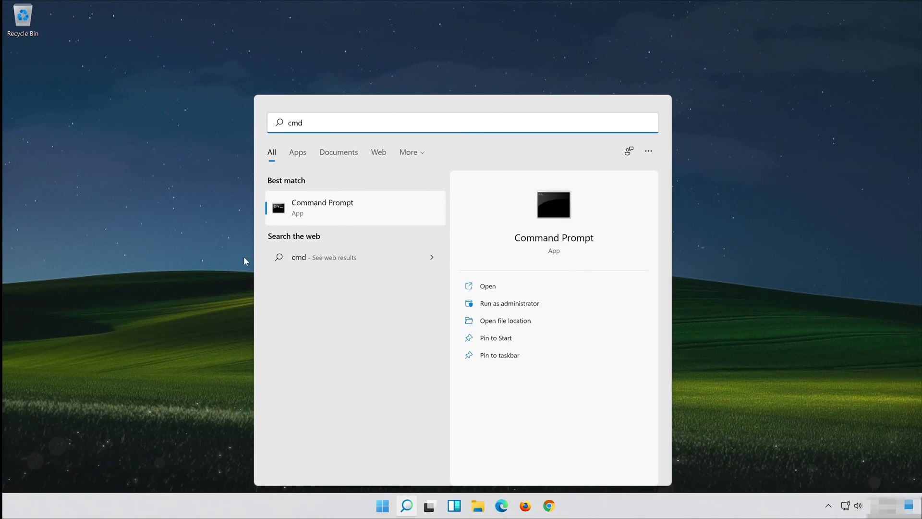
{"action": "left_click", "coordinate": [343, 202]}
{"action": "right_click", "coordinate": [342, 202]}
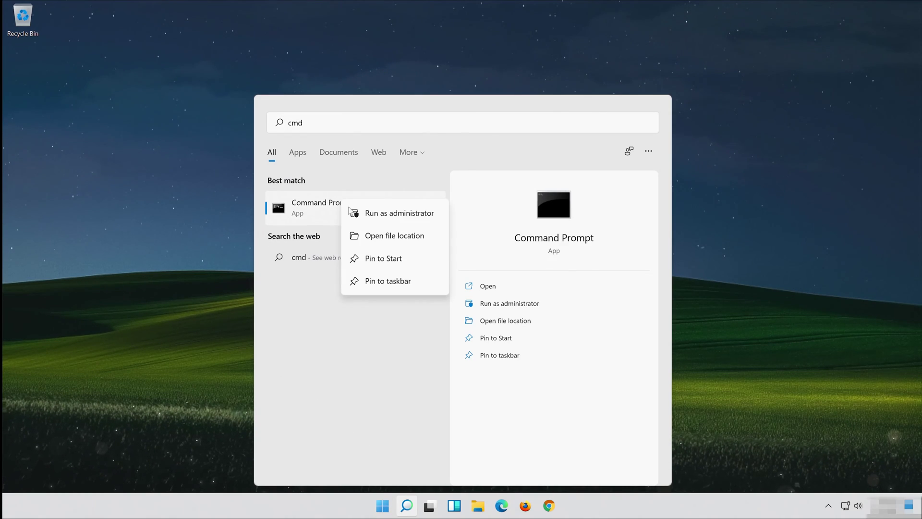
{"action": "left_click", "coordinate": [399, 219]}
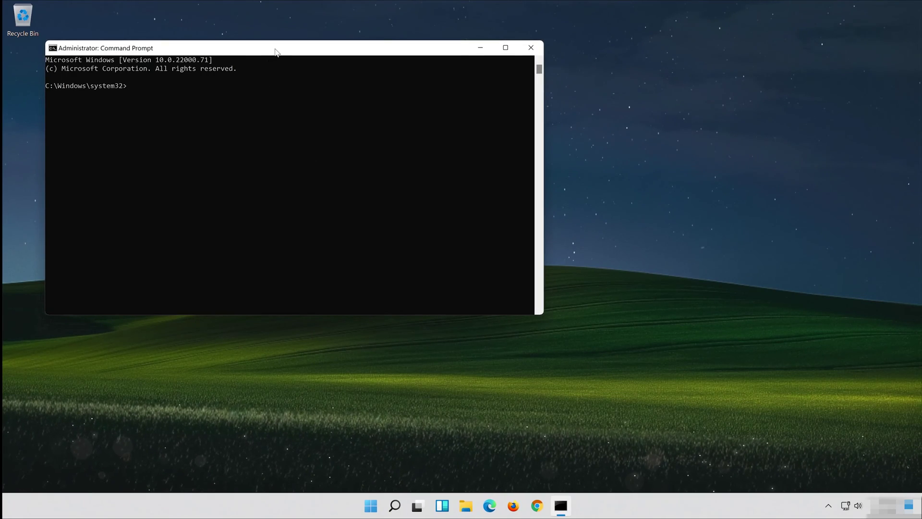
Centre the Command Prompt window and run Dism /Online /Cleanup-Image /RestoreHealth.
{"action": "left_click_drag", "start_coordinate": [276, 52], "coordinate": [465, 103]}
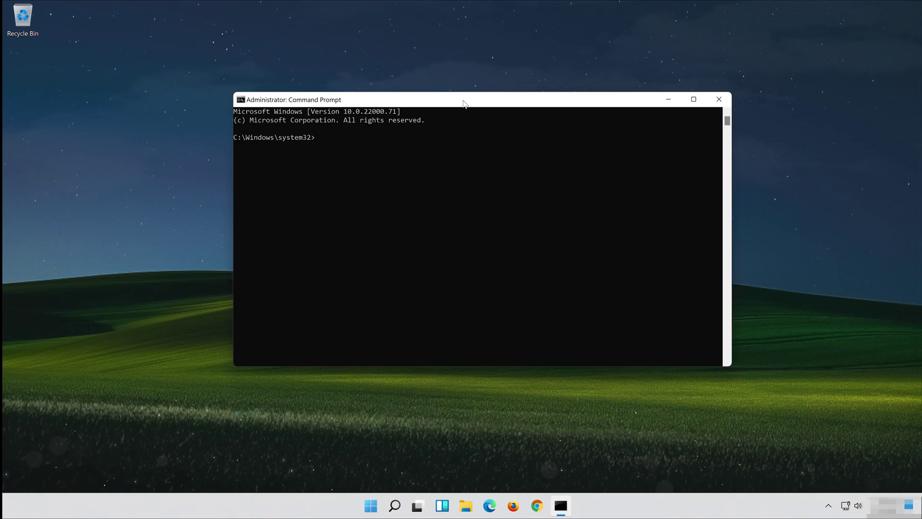
{"action": "type", "text": "Dism /Online /Cleanup"}
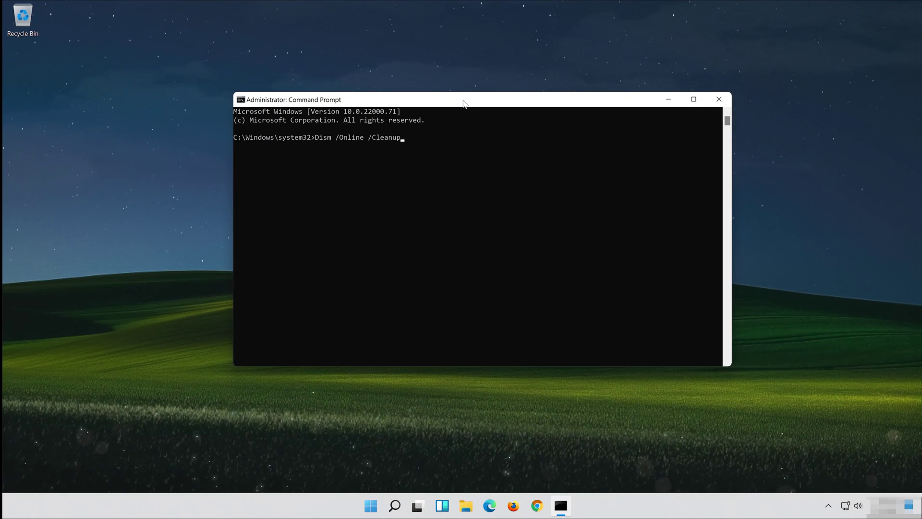
{"action": "type", "text": "-Image /R"}
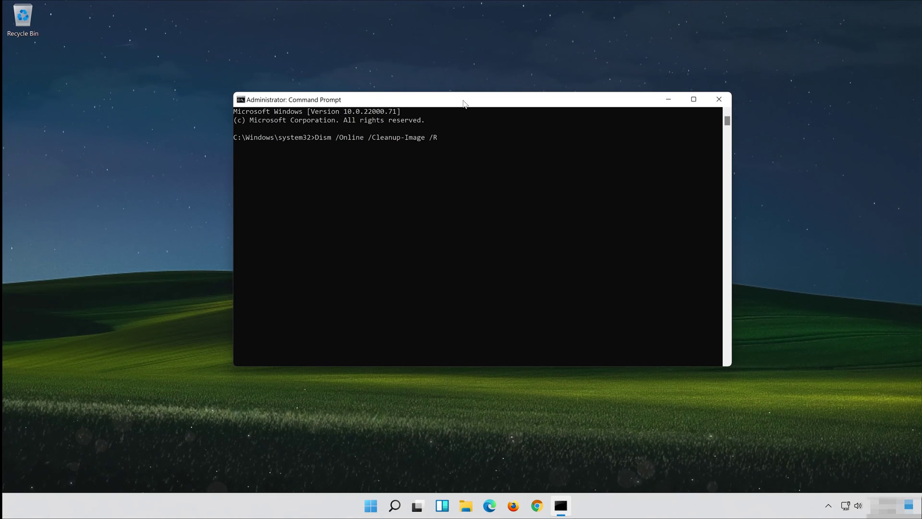
{"action": "type", "text": "estoreHealth"}
{"action": "key", "text": "Return"}
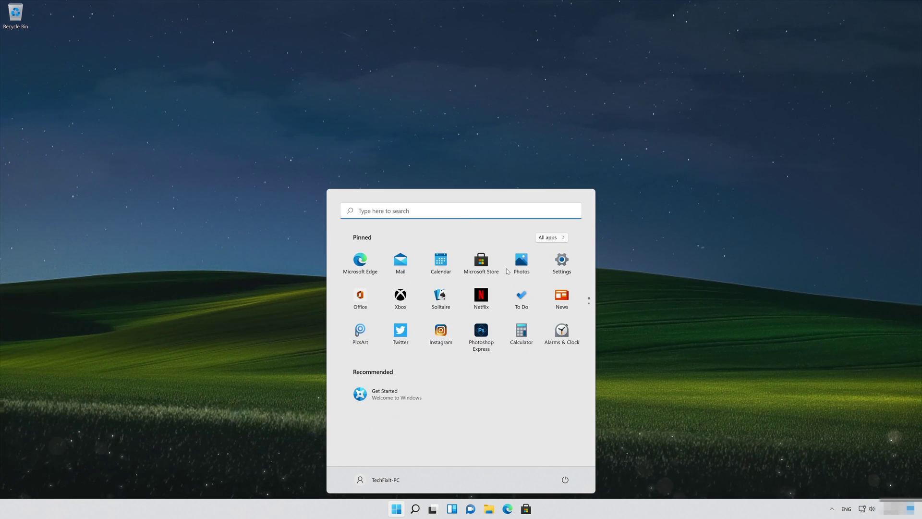
Search 'control panel' from Start and open Control Panel.
{"action": "type", "text": "control"}
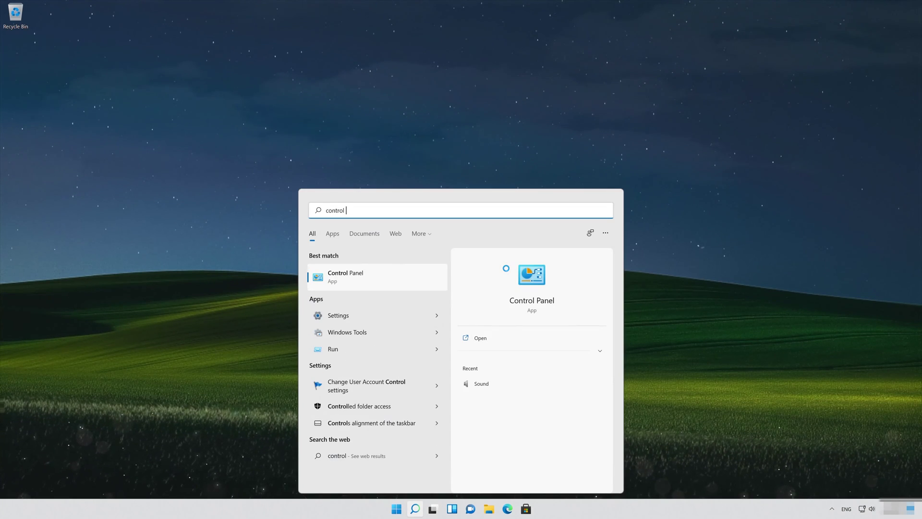
{"action": "type", "text": " panel"}
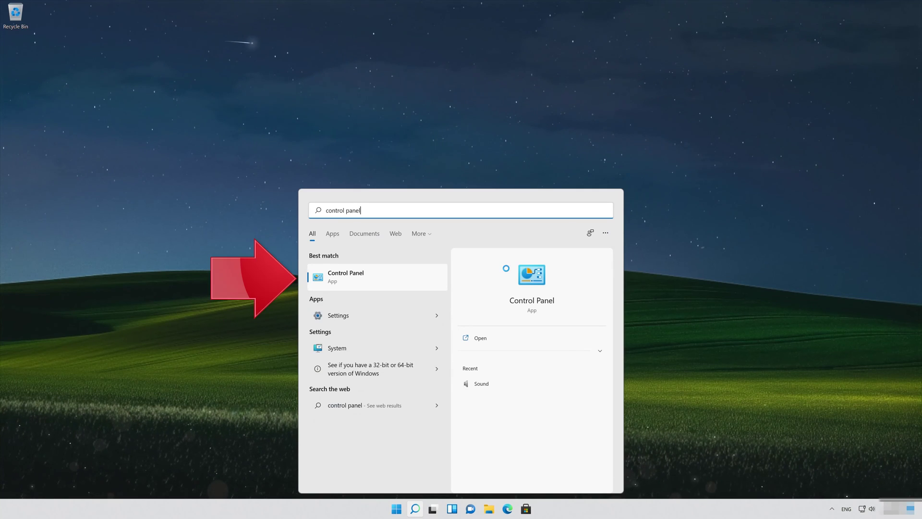
{"action": "left_click", "coordinate": [380, 282]}
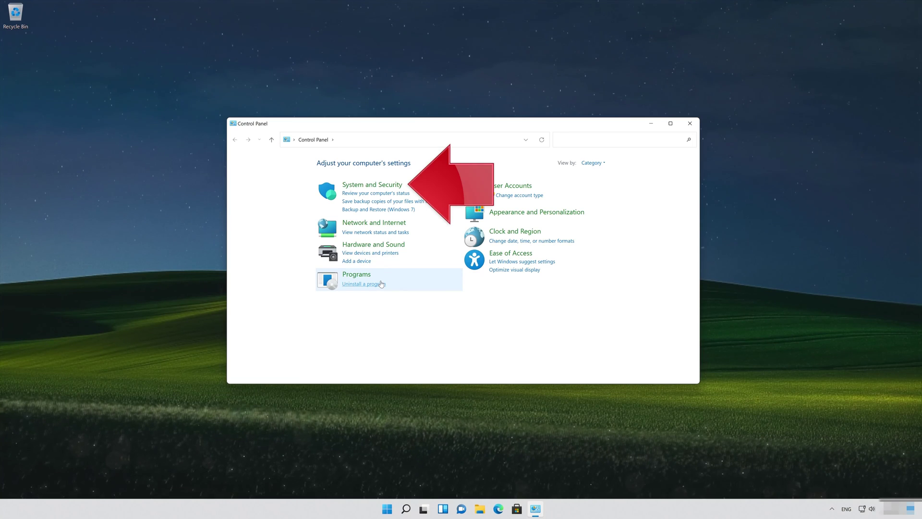
Go through System and Security and Security and Maintenance to the Recovery page.
{"action": "left_click", "coordinate": [380, 189]}
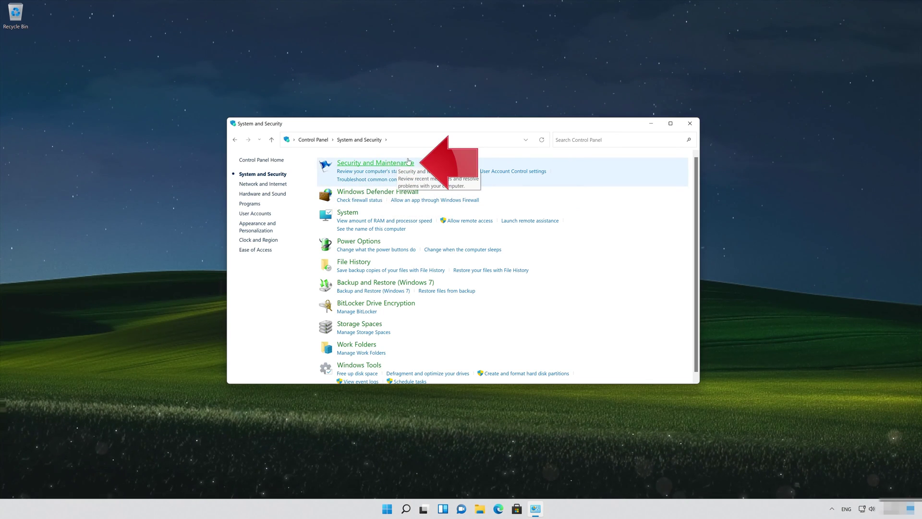
{"action": "left_click", "coordinate": [380, 167]}
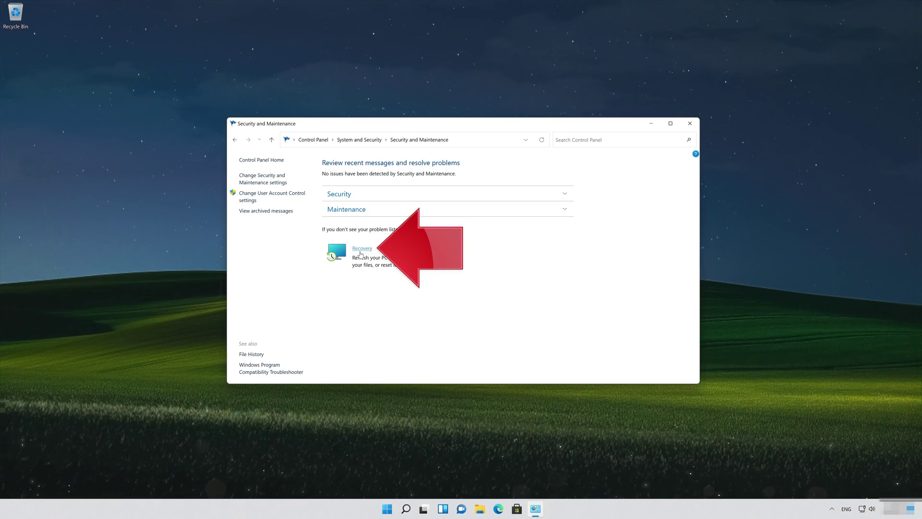
{"action": "left_click", "coordinate": [363, 249]}
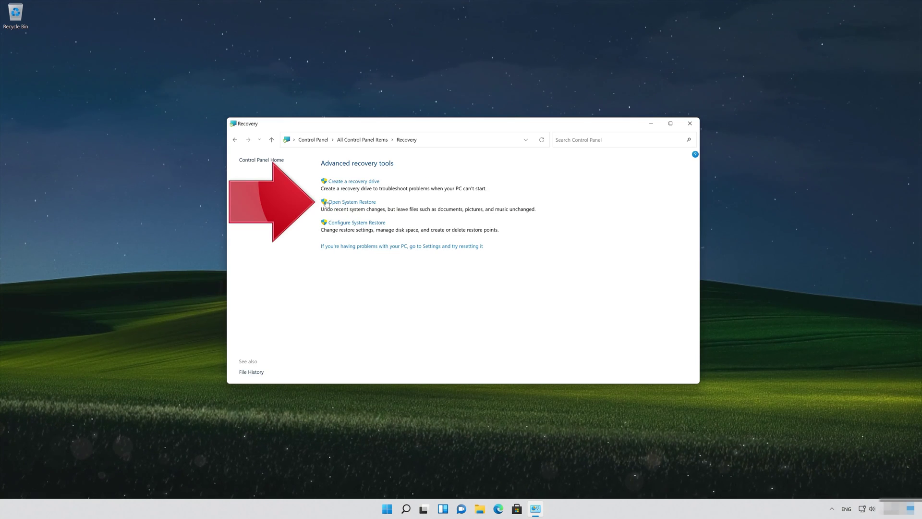
Restore the PC to the 8/15/2021 'Manual: New restore point' and confirm proceeding.
{"action": "left_click", "coordinate": [365, 203]}
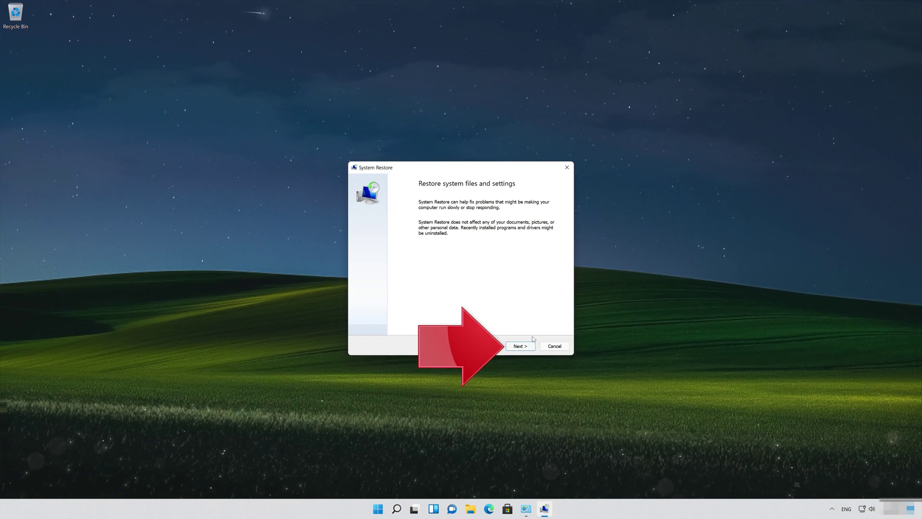
{"action": "left_click", "coordinate": [520, 348]}
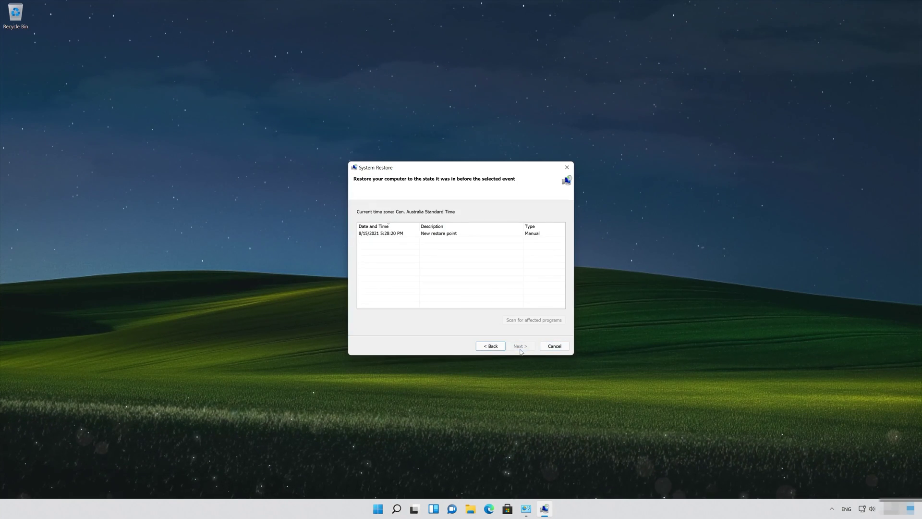
{"action": "left_click", "coordinate": [458, 235]}
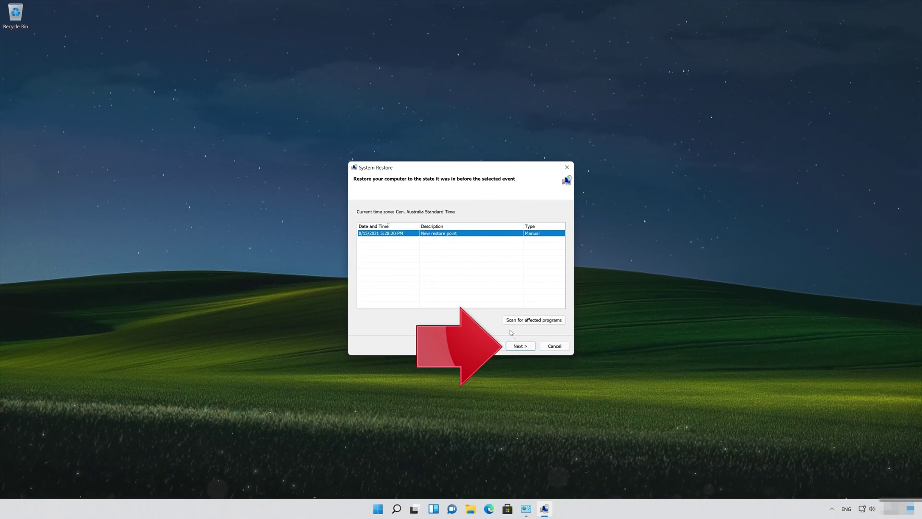
{"action": "left_click", "coordinate": [536, 348]}
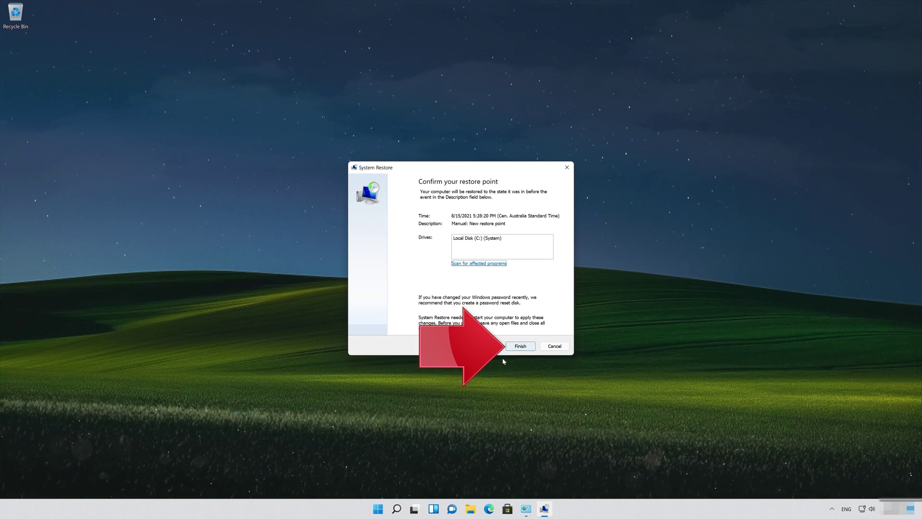
{"action": "left_click", "coordinate": [521, 346]}
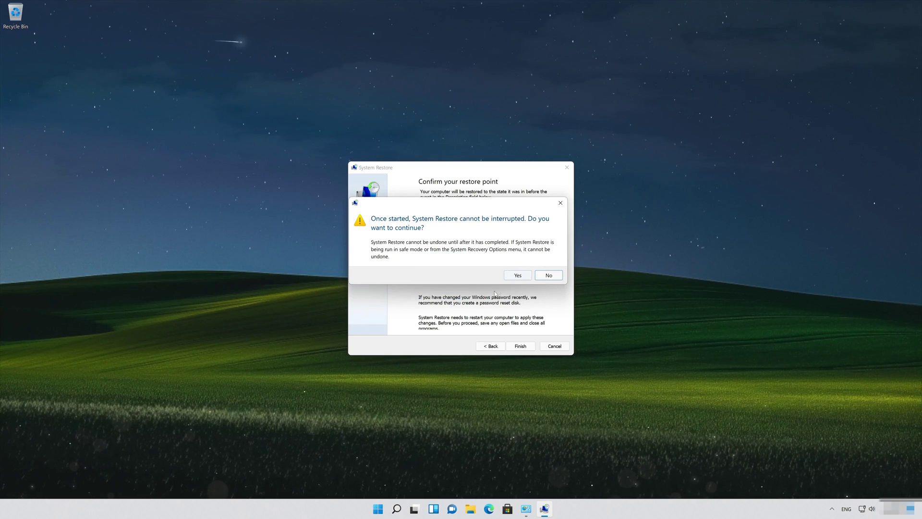
{"action": "left_click", "coordinate": [517, 278]}
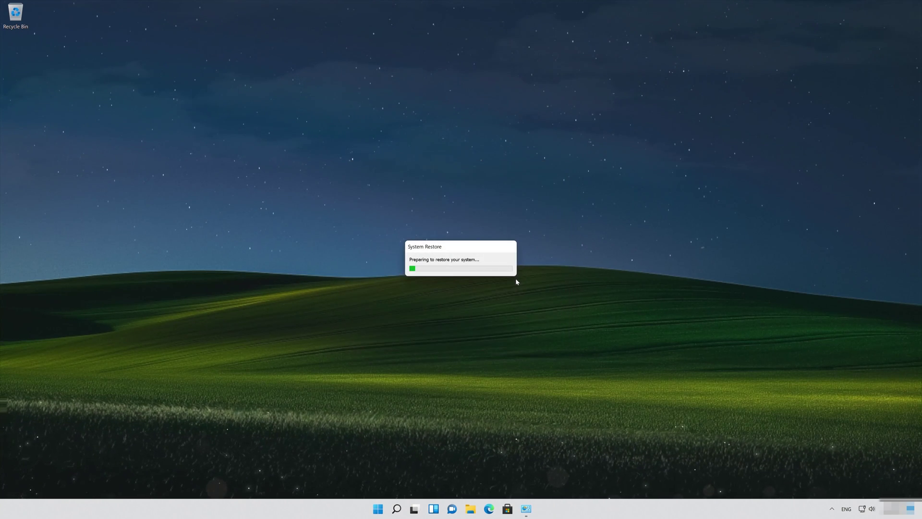